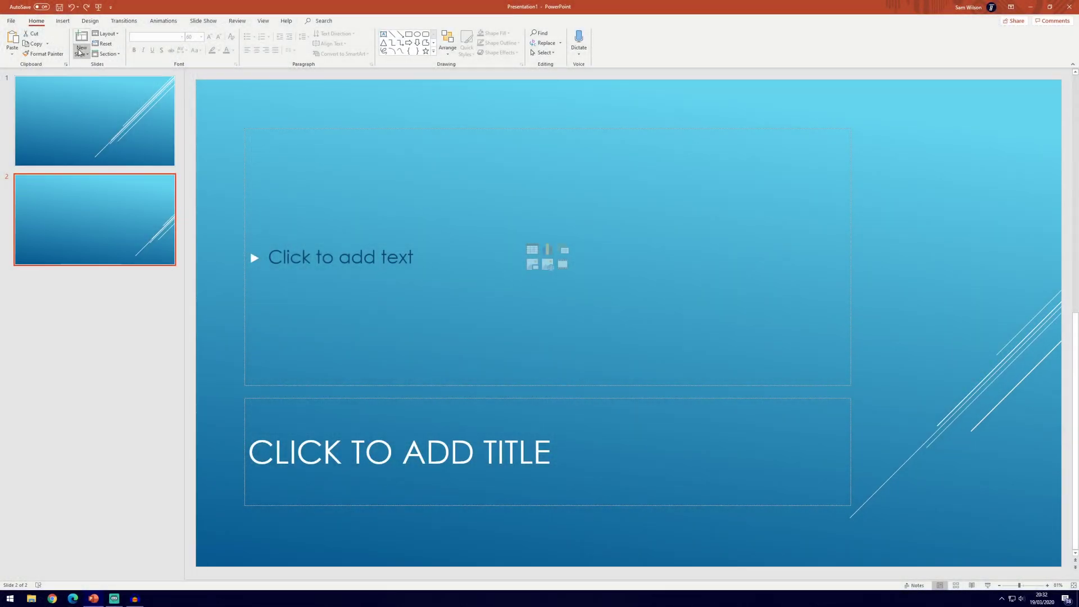
# - Show the Insert tab commands while on slide 2
pyautogui.click(62, 22)
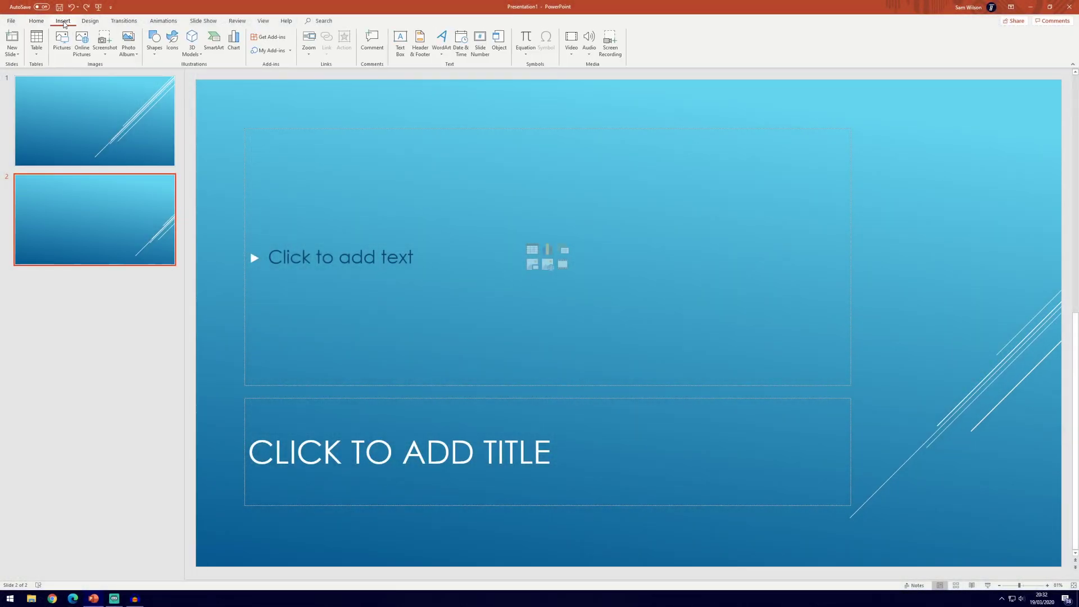
# - Insert an X Y Scatter chart on slide 2 after previewing the Column and Line types
pyautogui.click(235, 42)
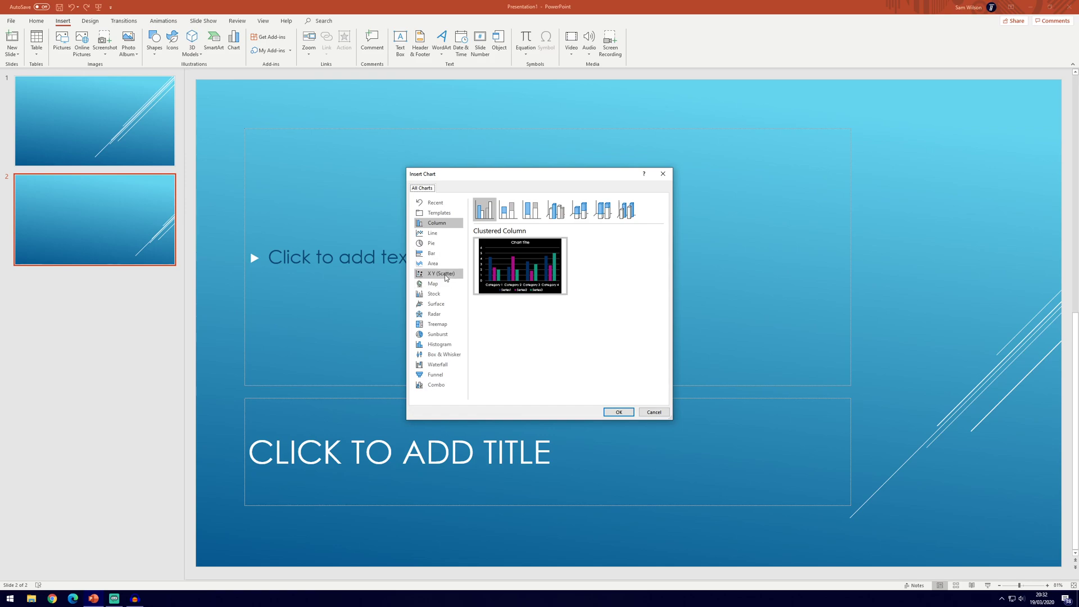
pyautogui.click(446, 275)
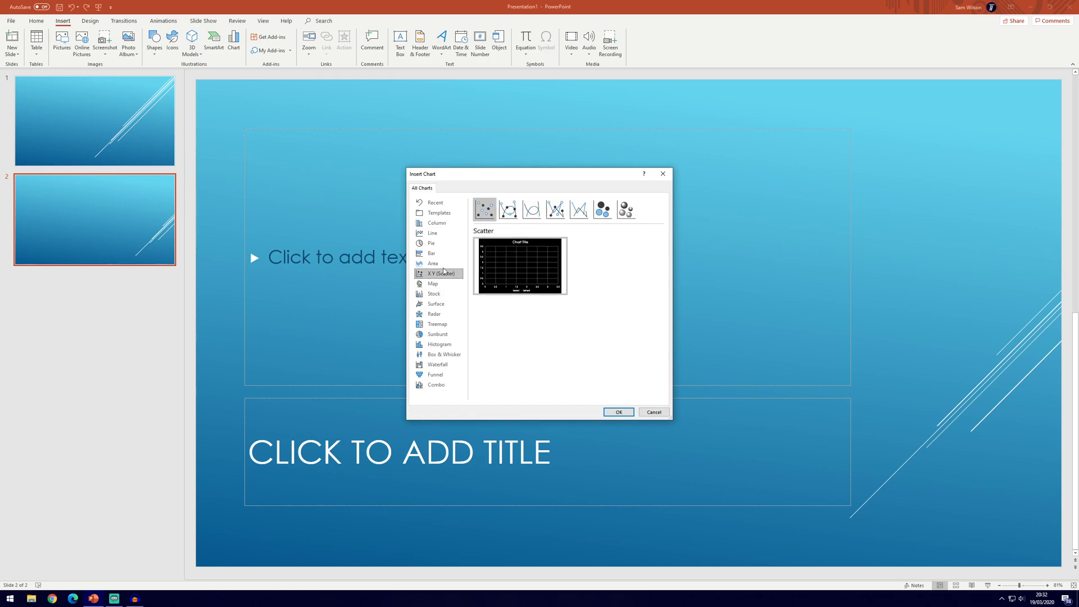
pyautogui.click(439, 222)
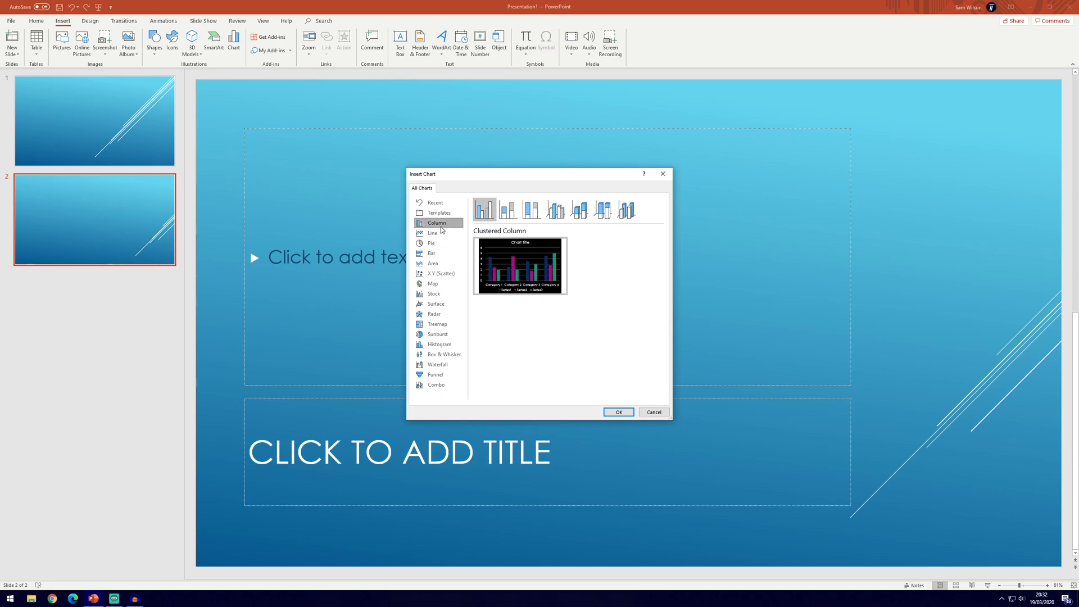
pyautogui.click(433, 233)
pyautogui.moveTo(519, 265)
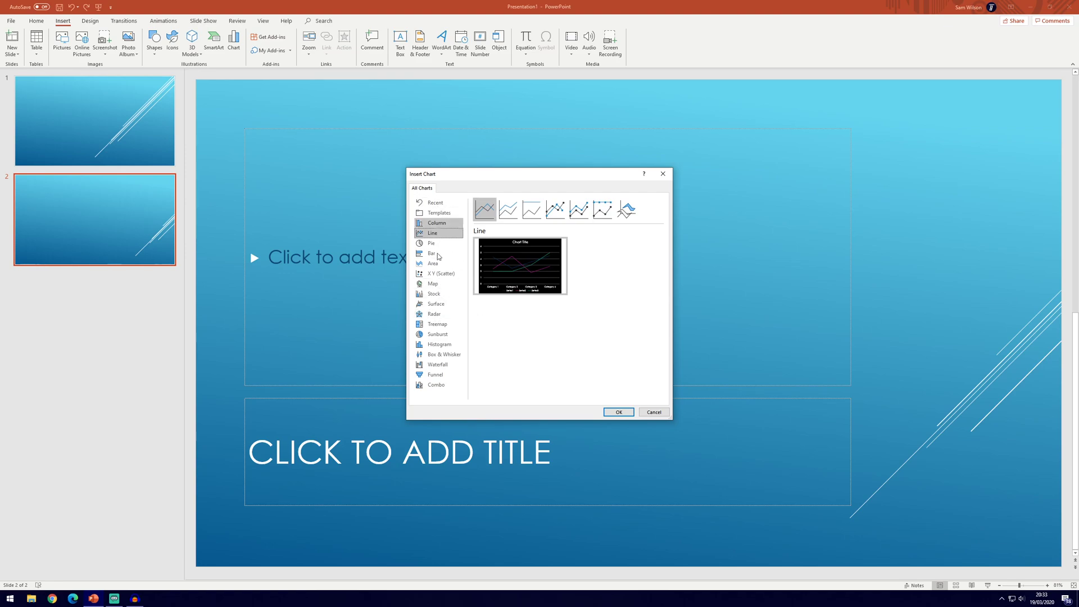
pyautogui.click(440, 273)
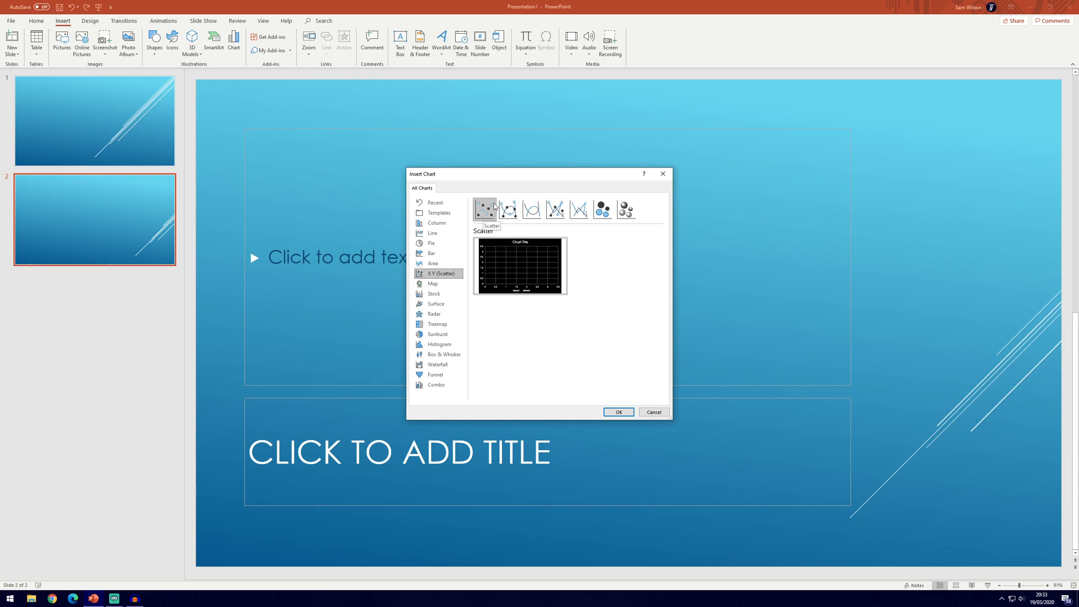
pyautogui.click(619, 413)
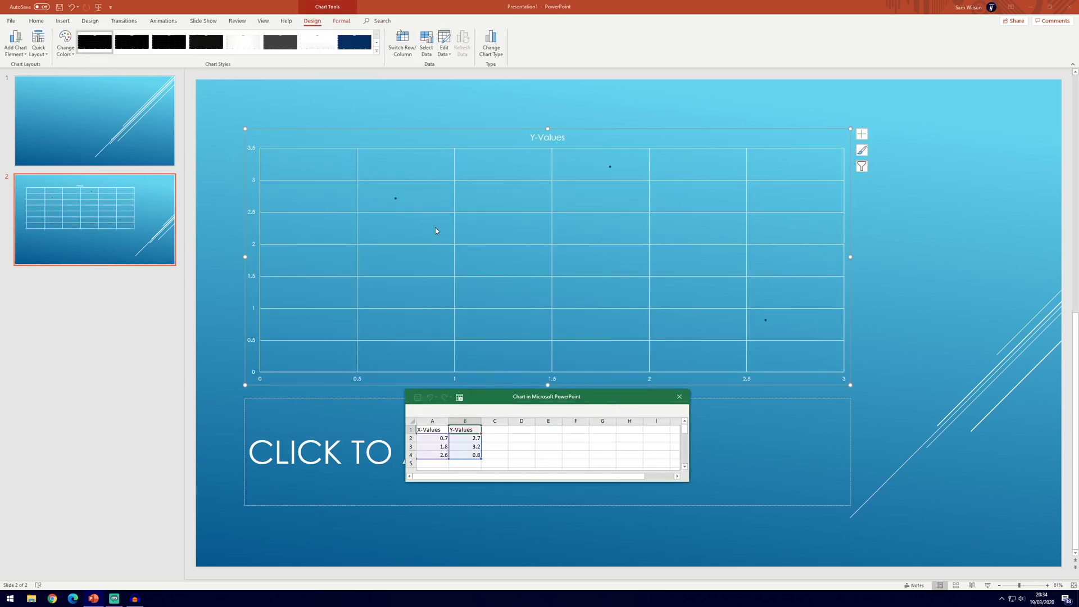
# - Rename the data sheet column headers to Temperature and Sales Revenue
pyautogui.moveTo(546, 396); pyautogui.dragTo(718, 351)
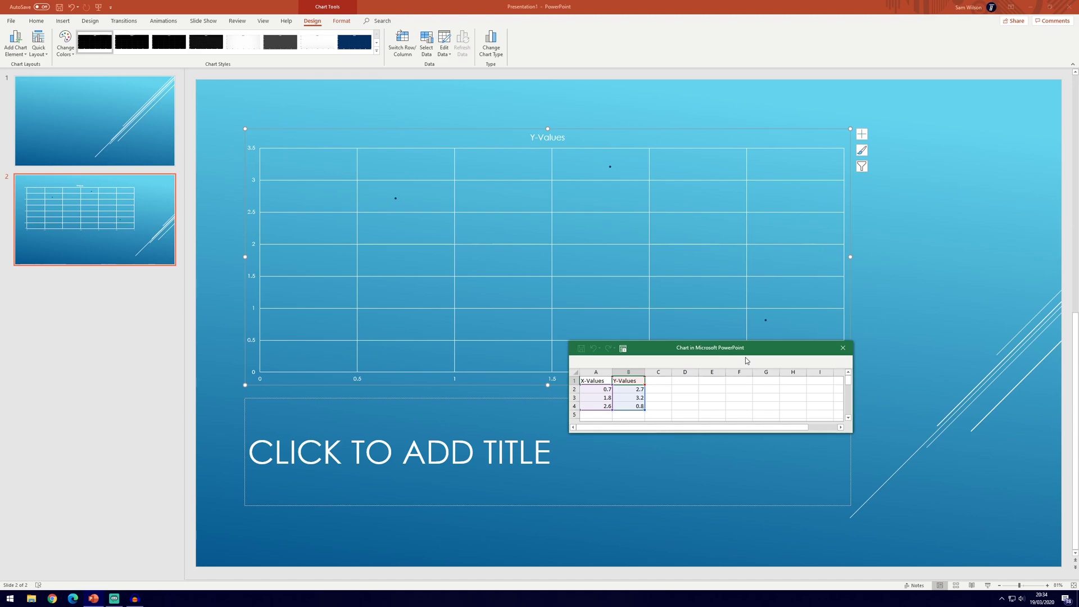
pyautogui.moveTo(756, 351); pyautogui.dragTo(745, 261)
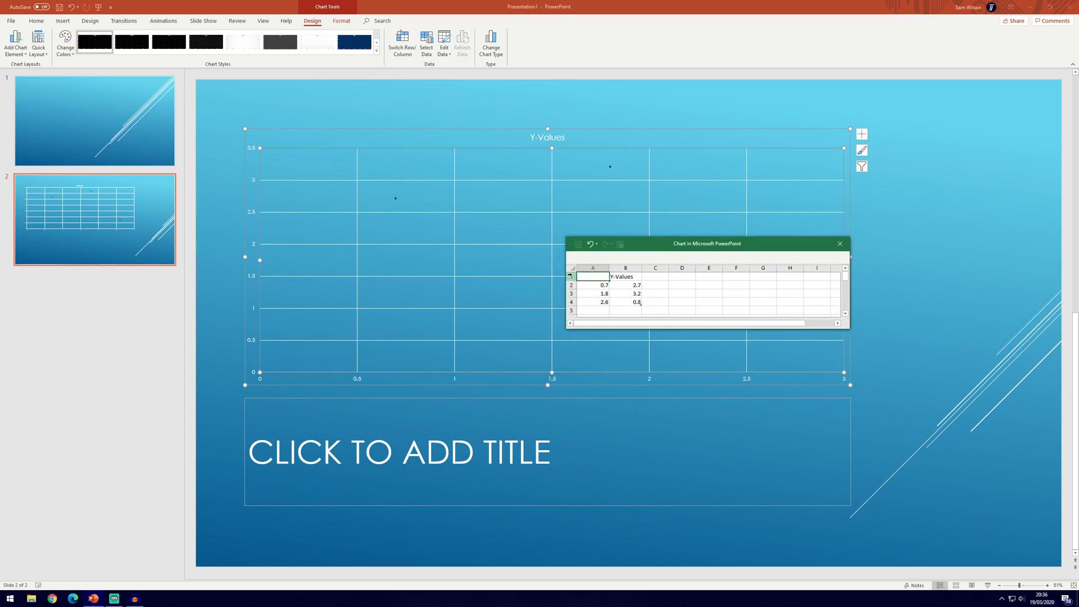
pyautogui.write('Temperature')
pyautogui.press('Tab')
pyautogui.click(635, 276)
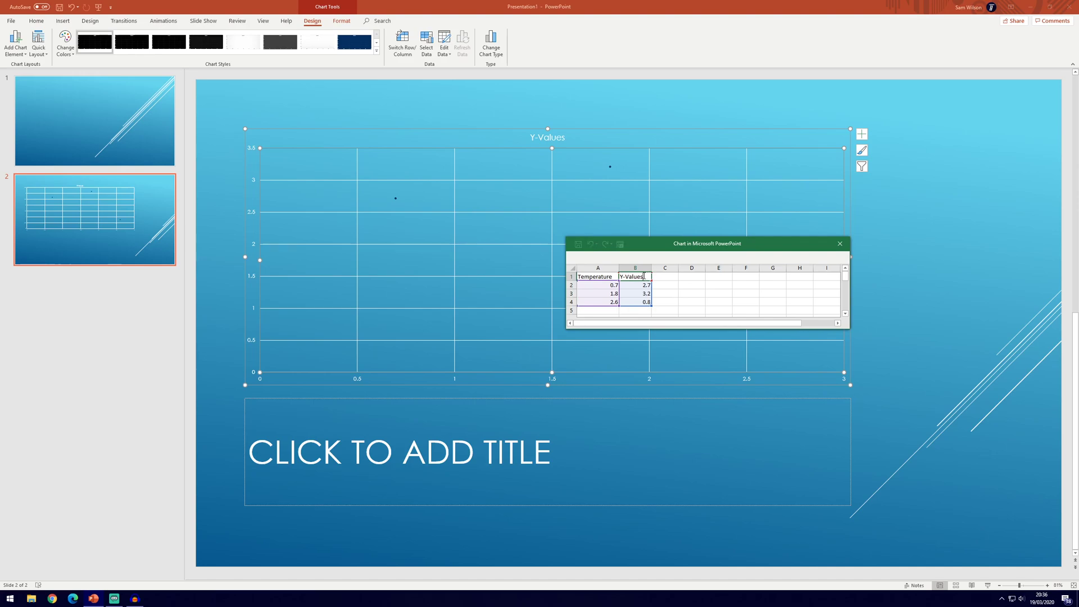
pyautogui.write('S')
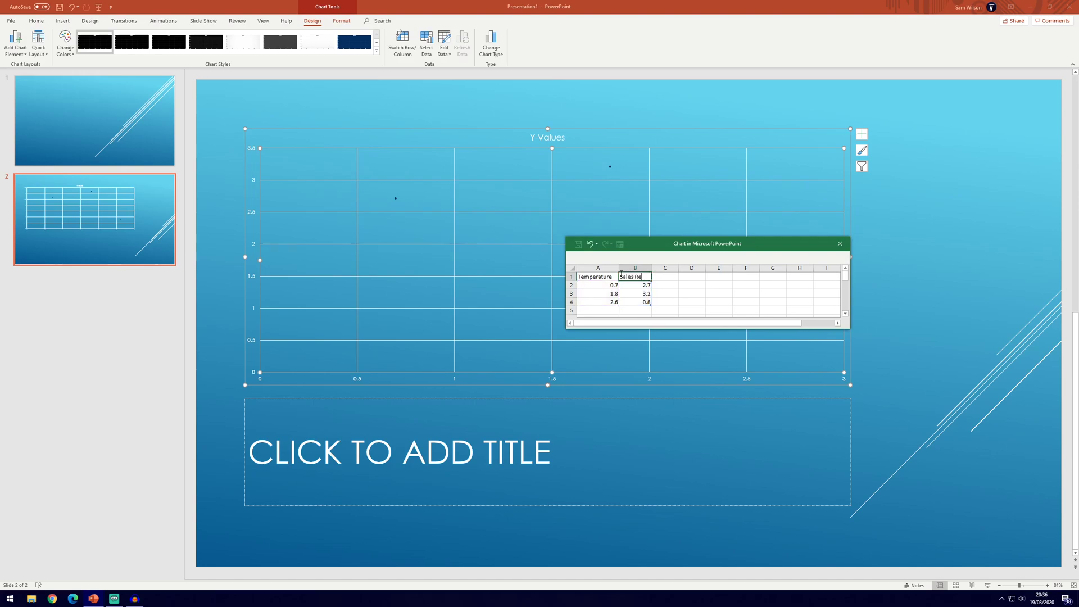
pyautogui.write('venue')
pyautogui.click(612, 286)
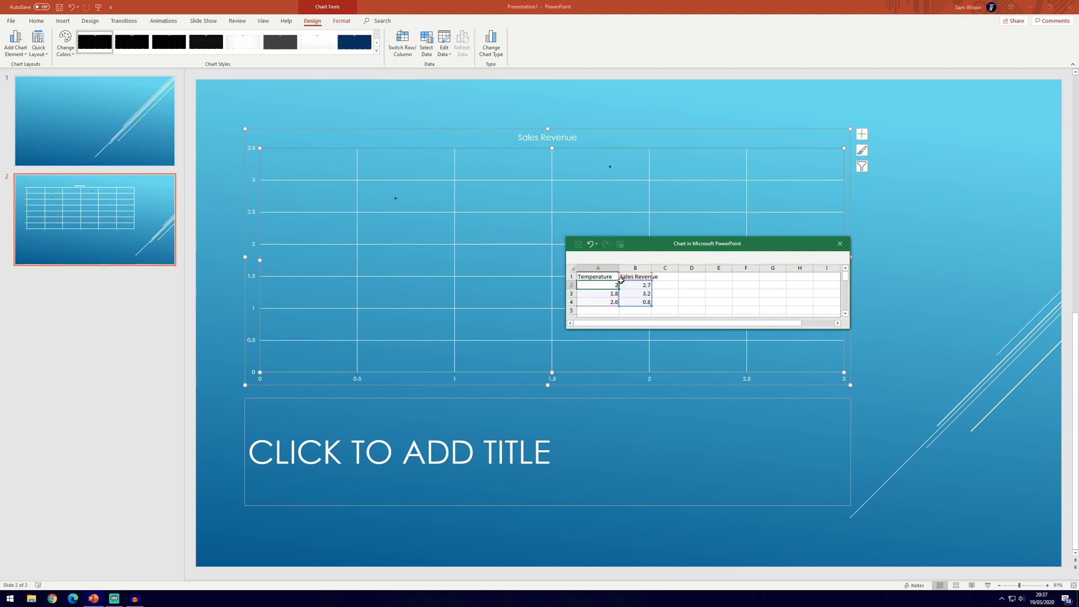
pyautogui.write('22')
# - Enter the first data row (22, 33000) and paste the remaining temperature and revenue data
pyautogui.press('Return')
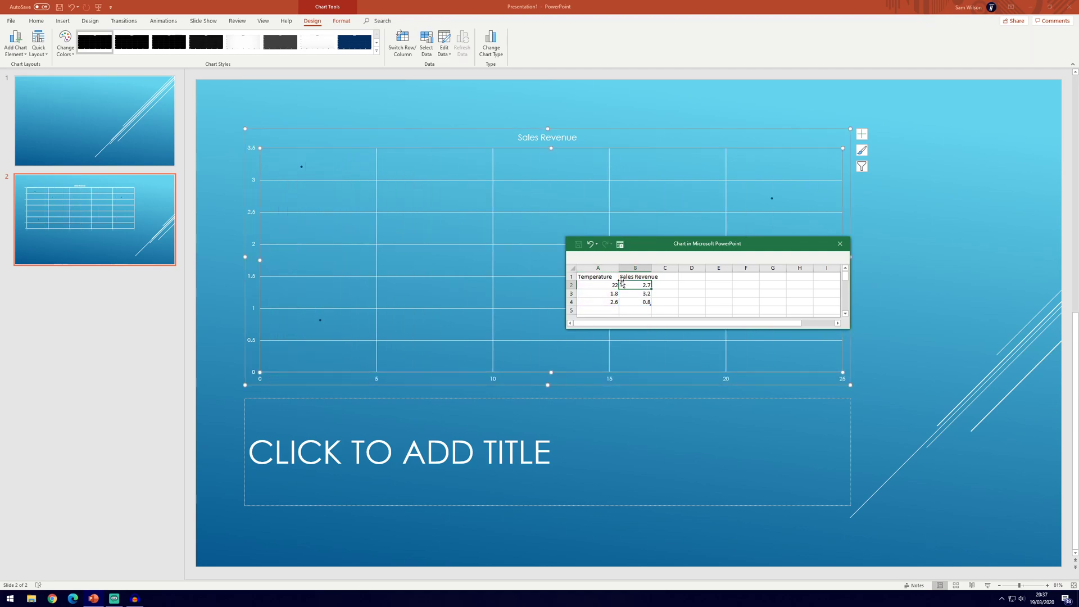
pyautogui.write('33000')
pyautogui.press('Return')
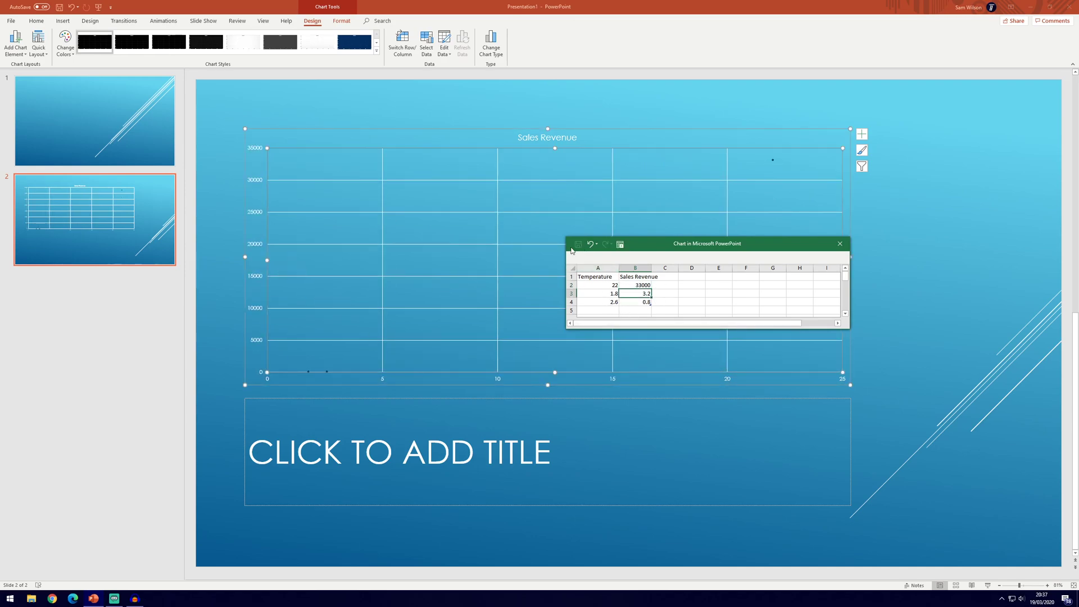
pyautogui.hotkey('ctrl', 'v')
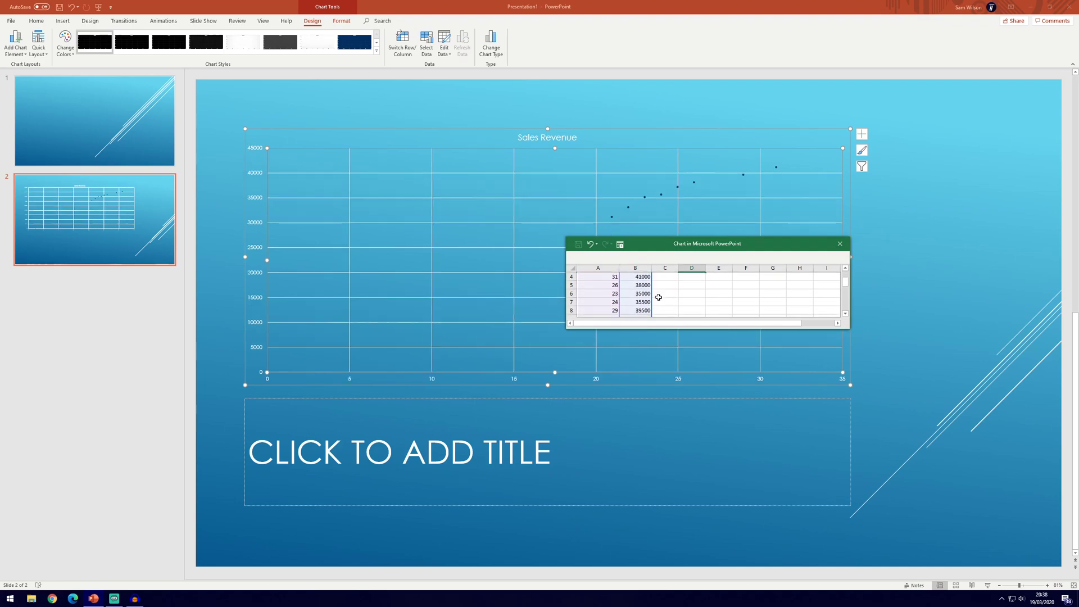
pyautogui.moveTo(722, 244); pyautogui.dragTo(728, 321)
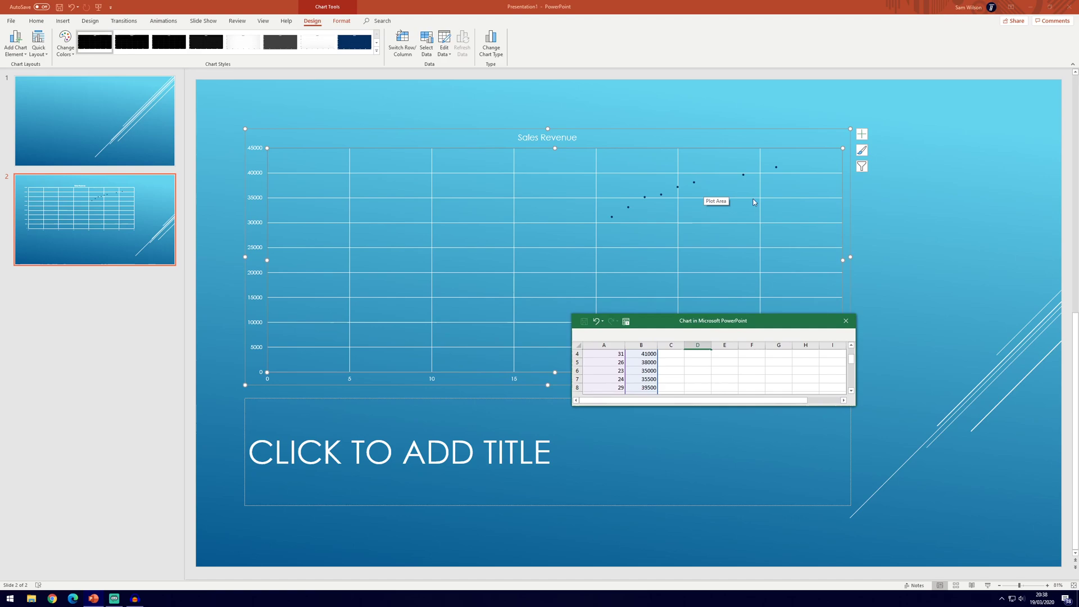
# - Close the data sheet and add primary horizontal and vertical axis titles to the chart
pyautogui.click(845, 321)
pyautogui.click(889, 360)
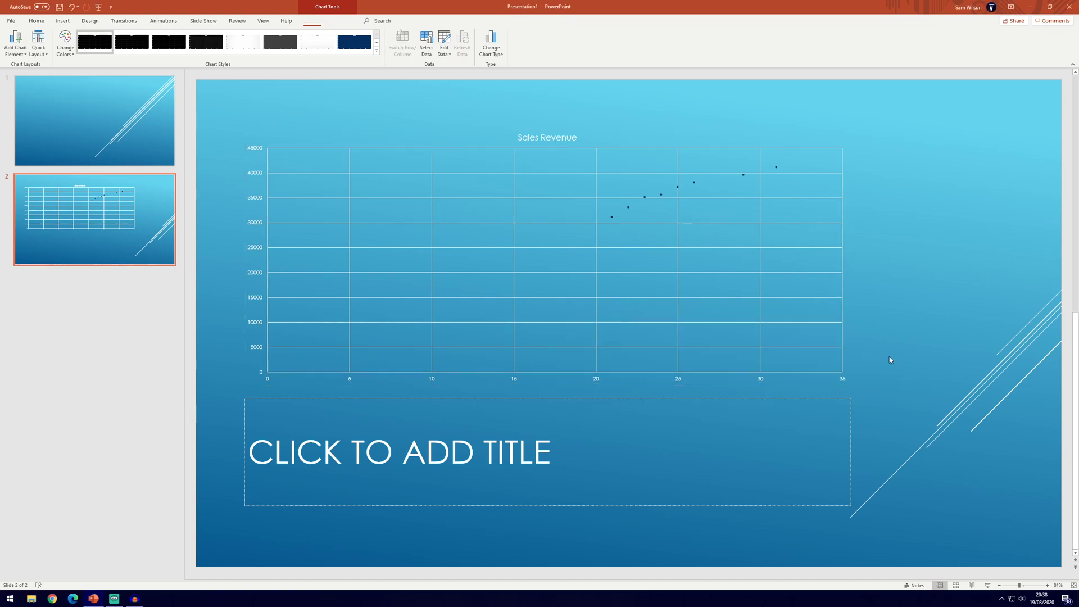
pyautogui.click(685, 240)
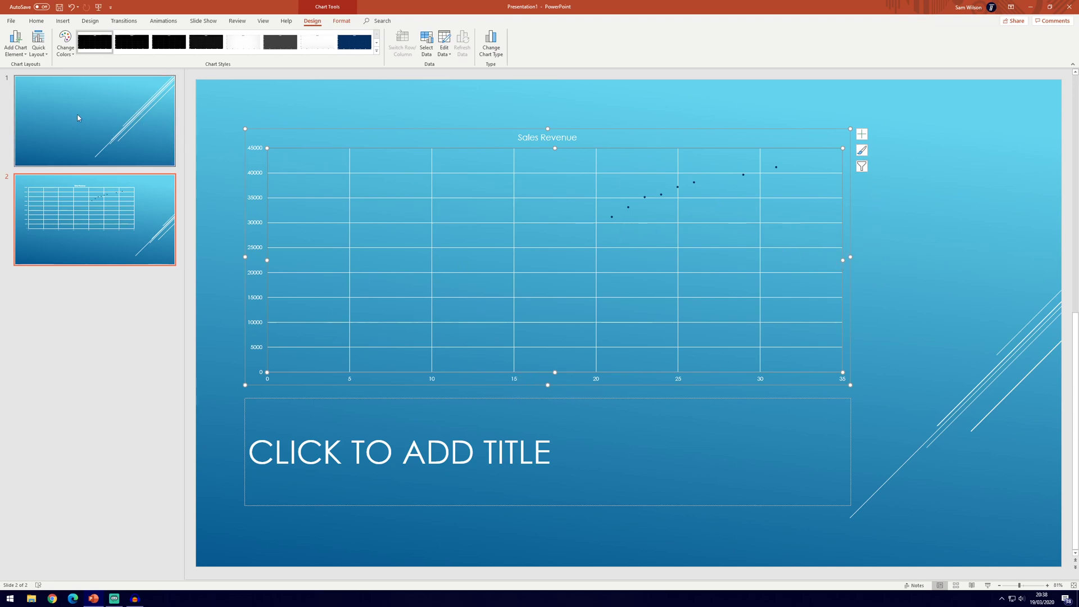
pyautogui.click(17, 44)
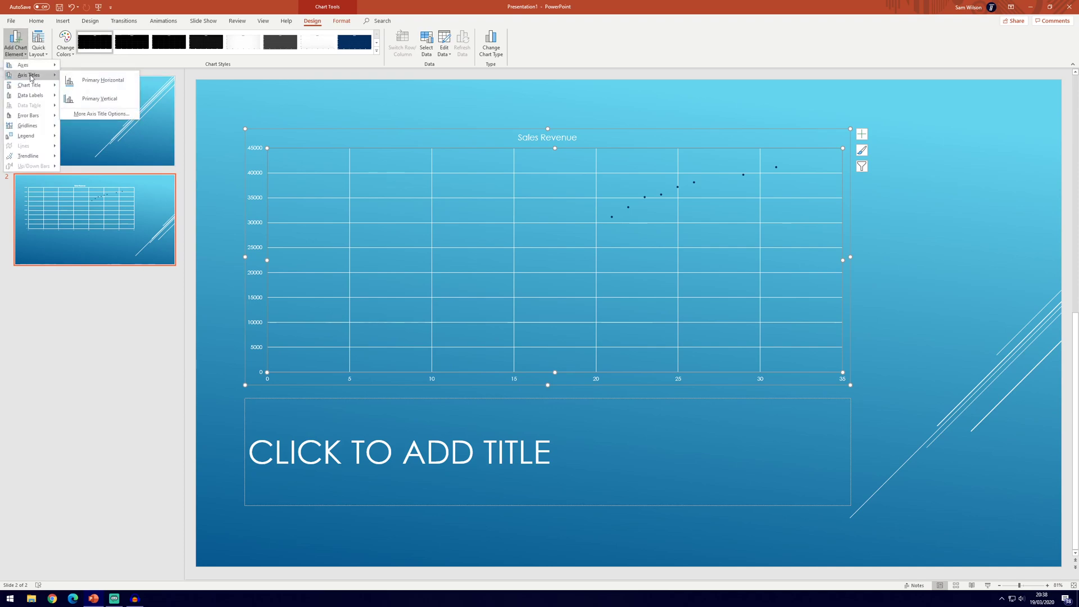
pyautogui.click(81, 80)
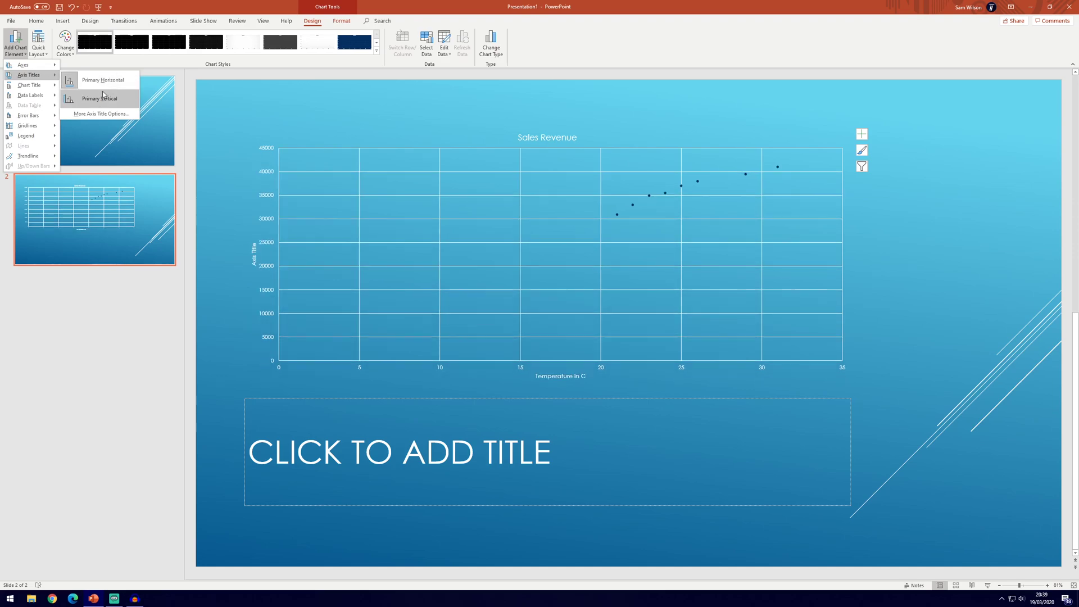
pyautogui.click(109, 99)
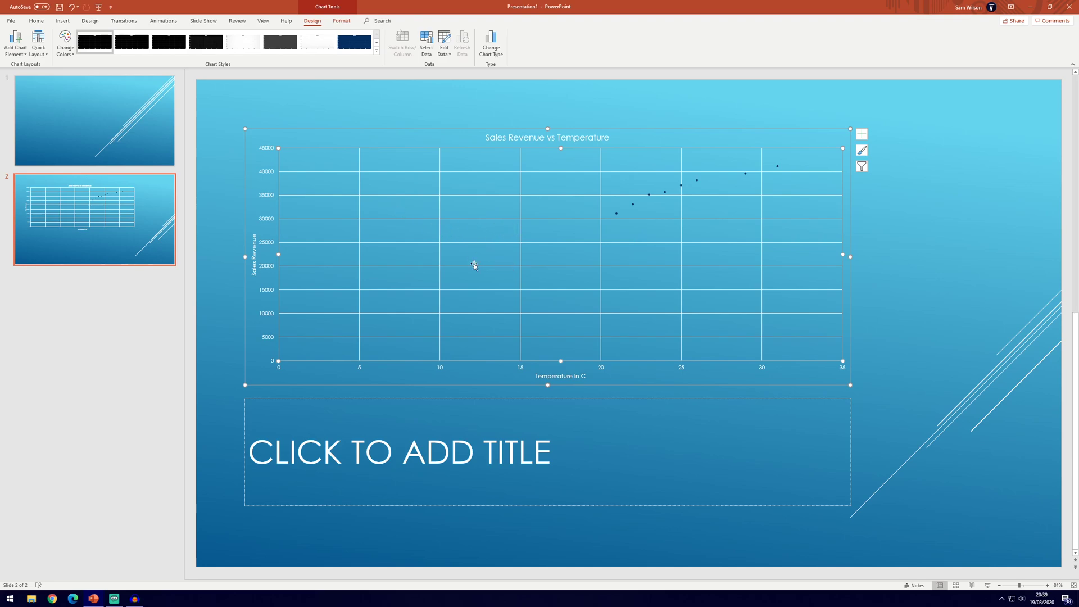
# - Set the horizontal axis bounds to 20–32 in More Axis Options
pyautogui.click(12, 53)
pyautogui.moveTo(25, 65)
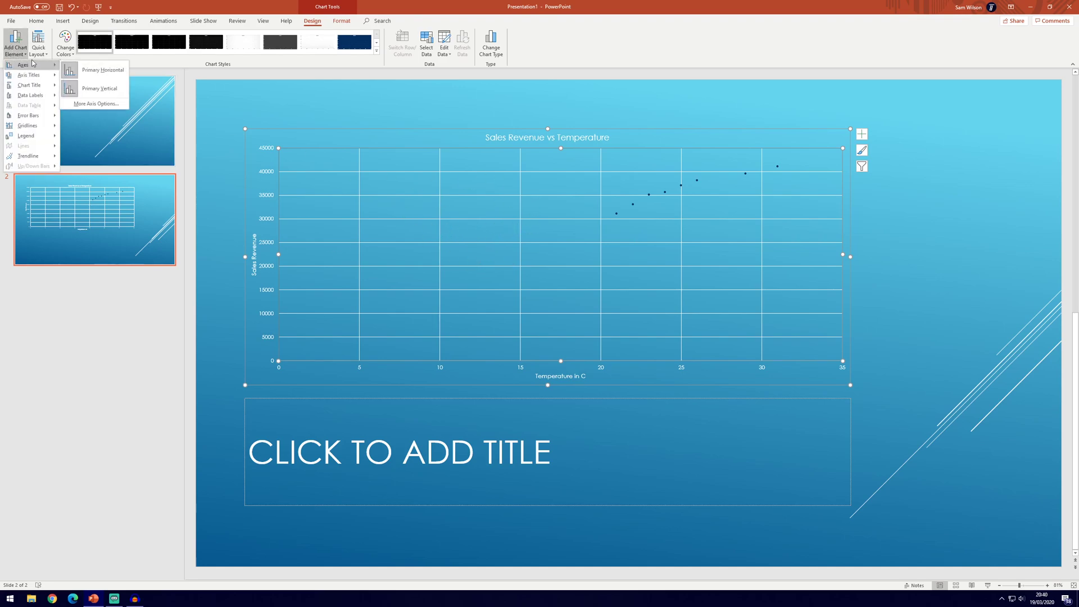
pyautogui.click(95, 103)
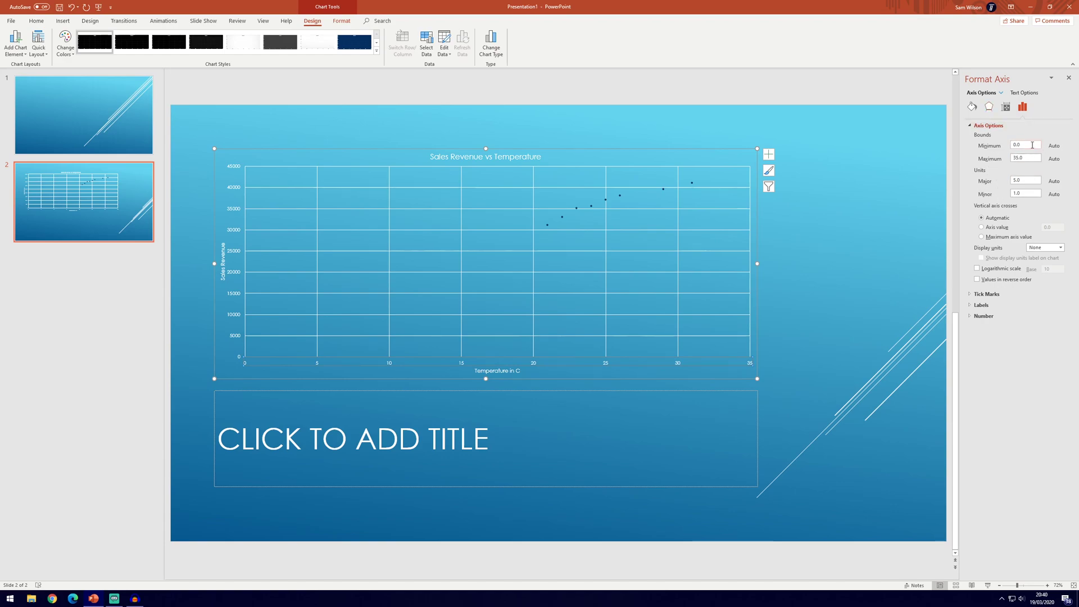
pyautogui.click(1025, 145)
pyautogui.write('20')
pyautogui.click(1025, 180)
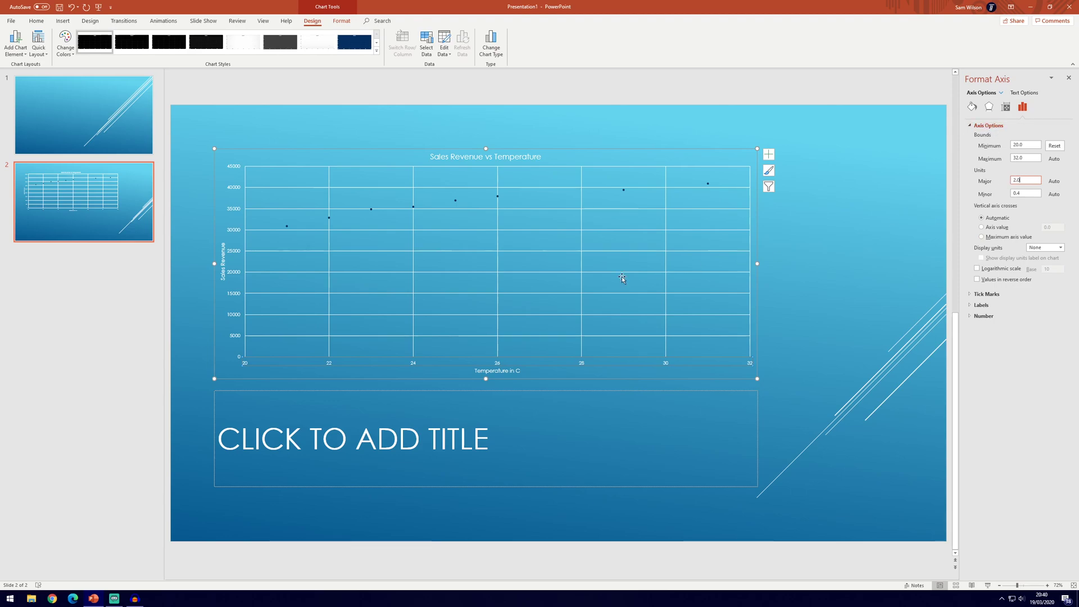
# - Set the vertical axis bounds to 25000–43000
pyautogui.click(241, 219)
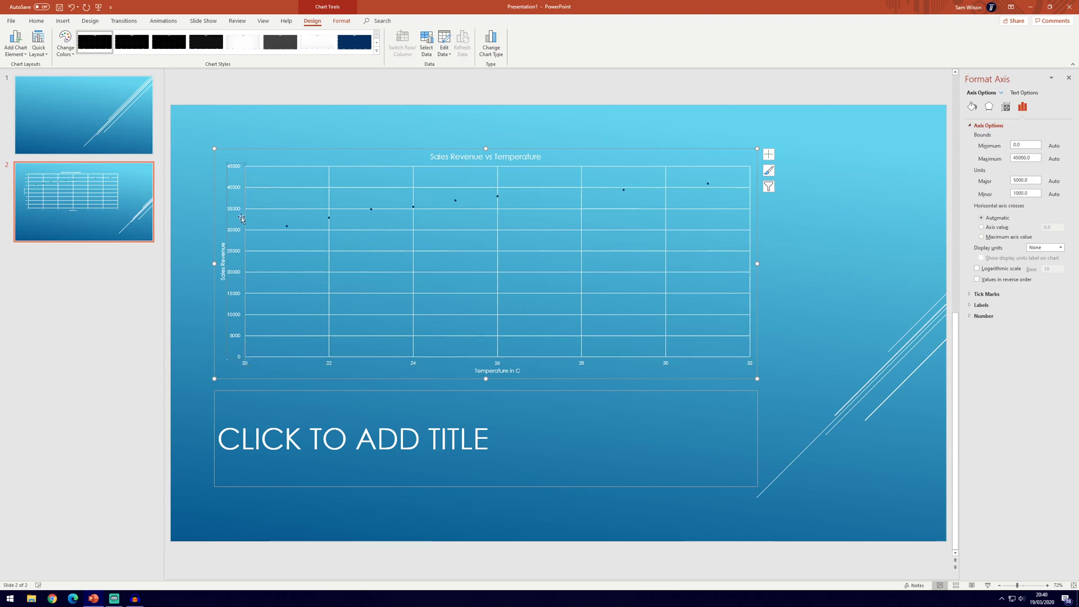
pyautogui.click(1020, 146)
pyautogui.moveTo(1020, 146); pyautogui.dragTo(1003, 147)
pyautogui.write('25000')
pyautogui.press('Tab')
pyautogui.click(549, 242)
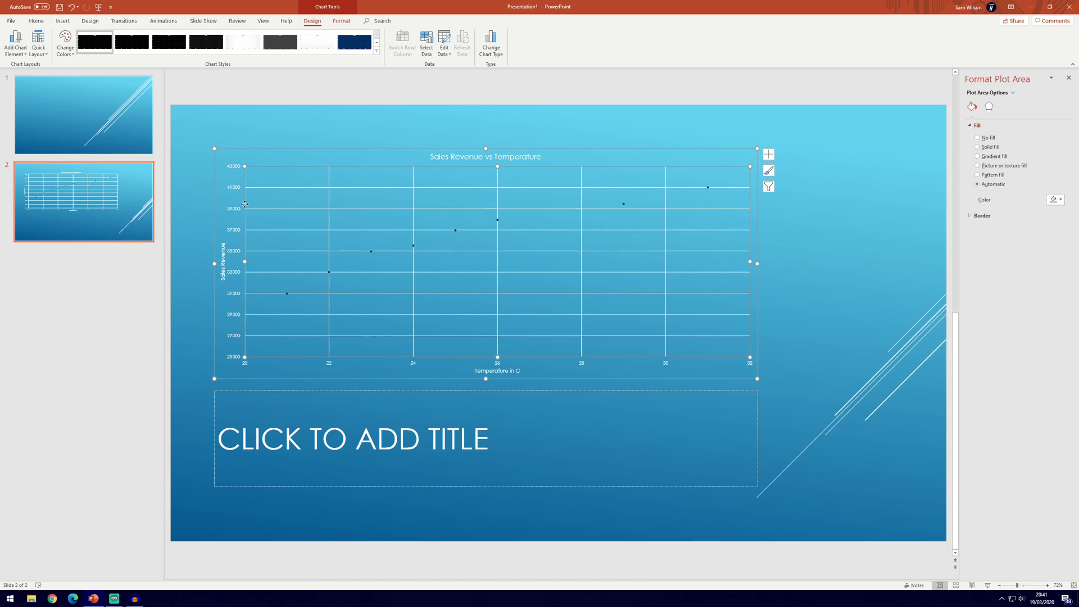
# - Add a linear trendline and drag the chart to the slide's top-right corner
pyautogui.click(19, 48)
pyautogui.moveTo(29, 156)
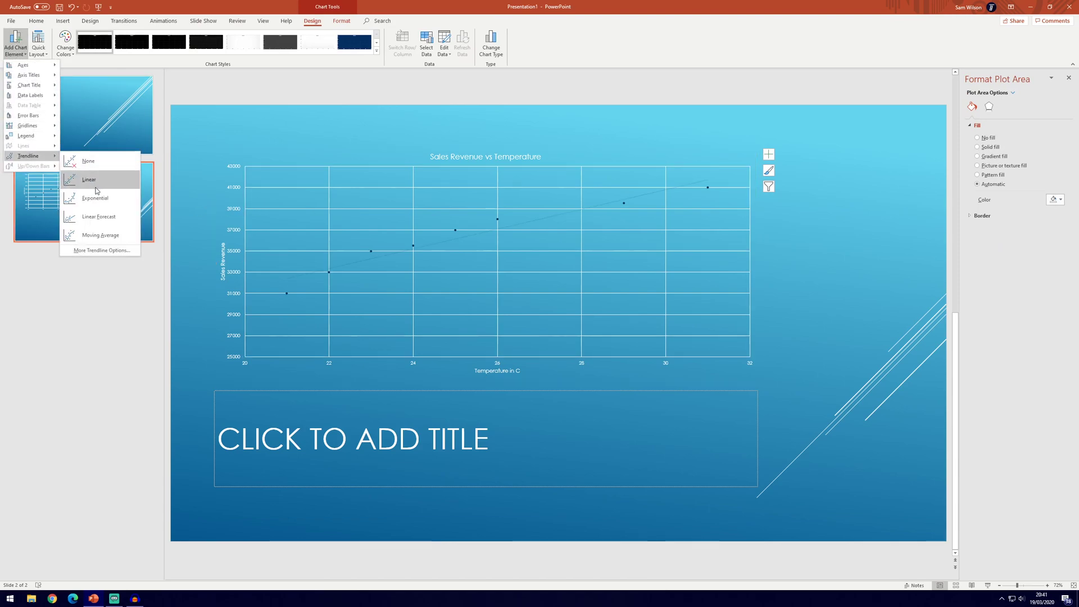
pyautogui.click(99, 185)
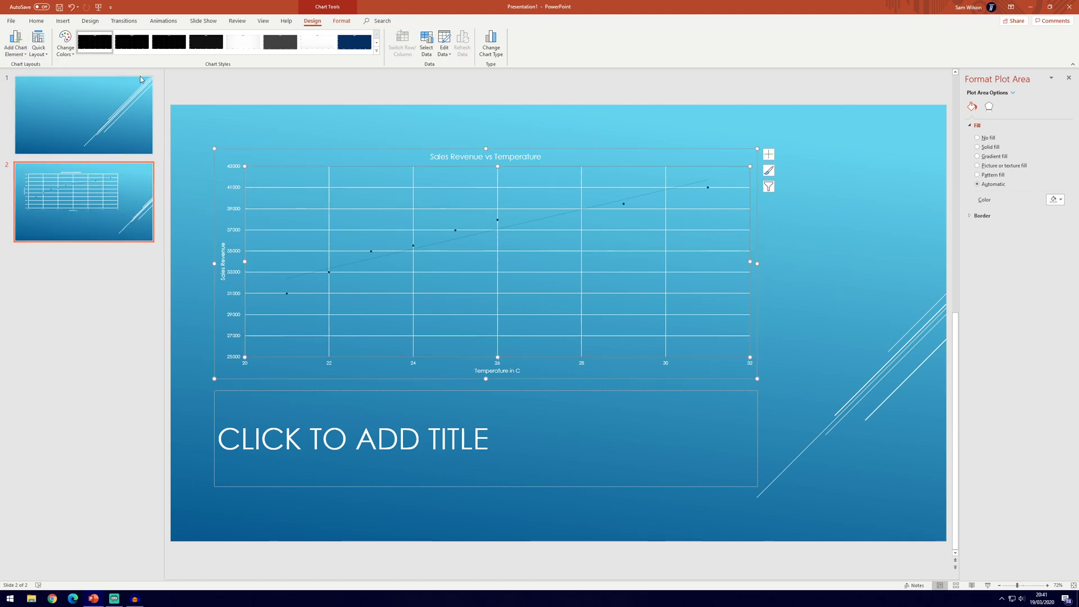
pyautogui.click(20, 48)
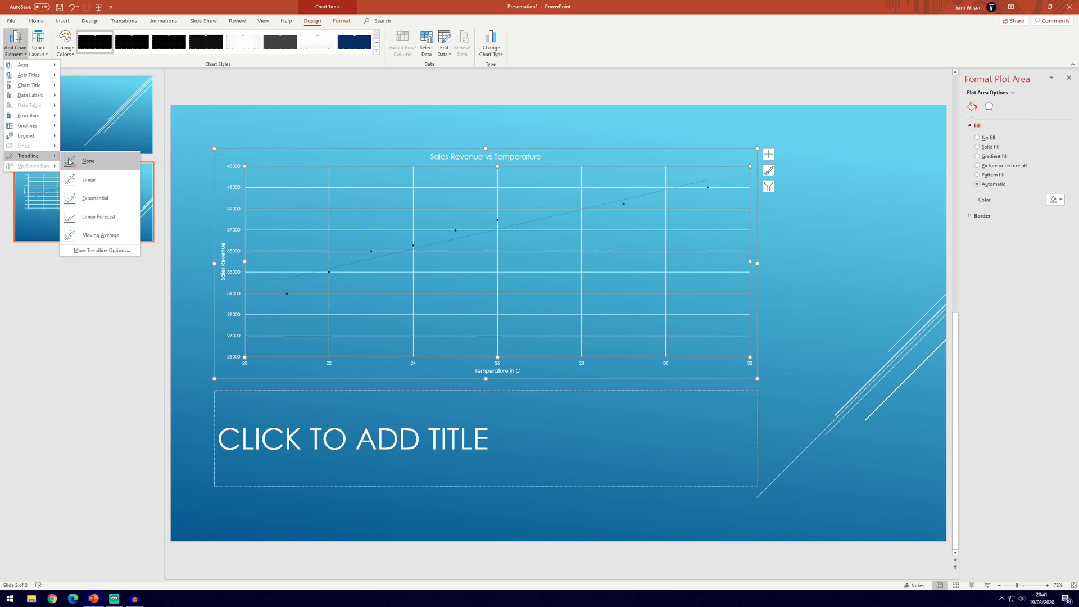
pyautogui.moveTo(27, 157)
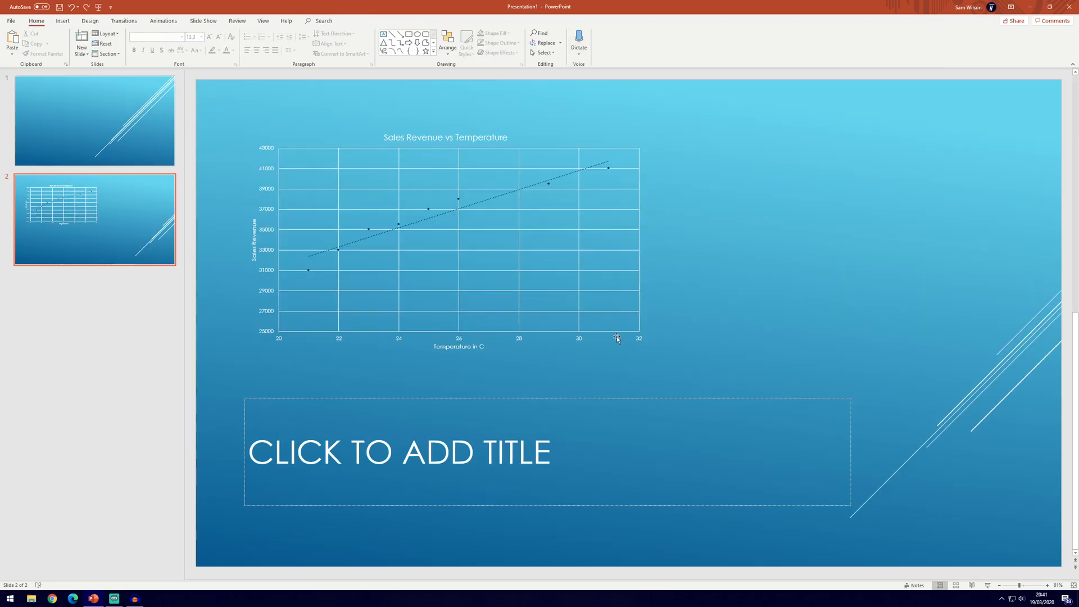
pyautogui.click(616, 336)
pyautogui.moveTo(616, 336); pyautogui.dragTo(984, 308)
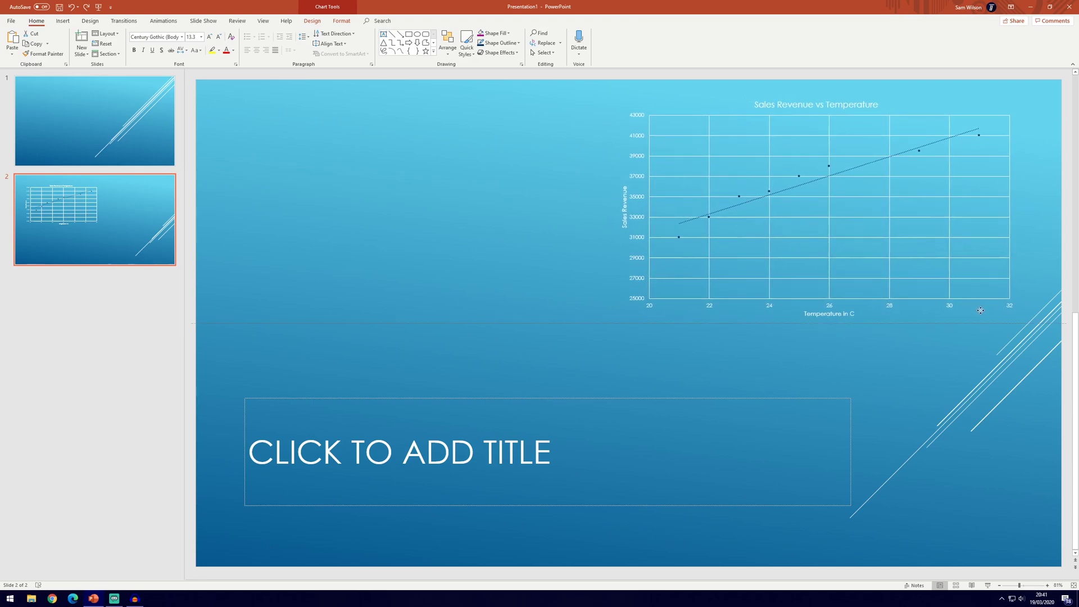
pyautogui.click(311, 21)
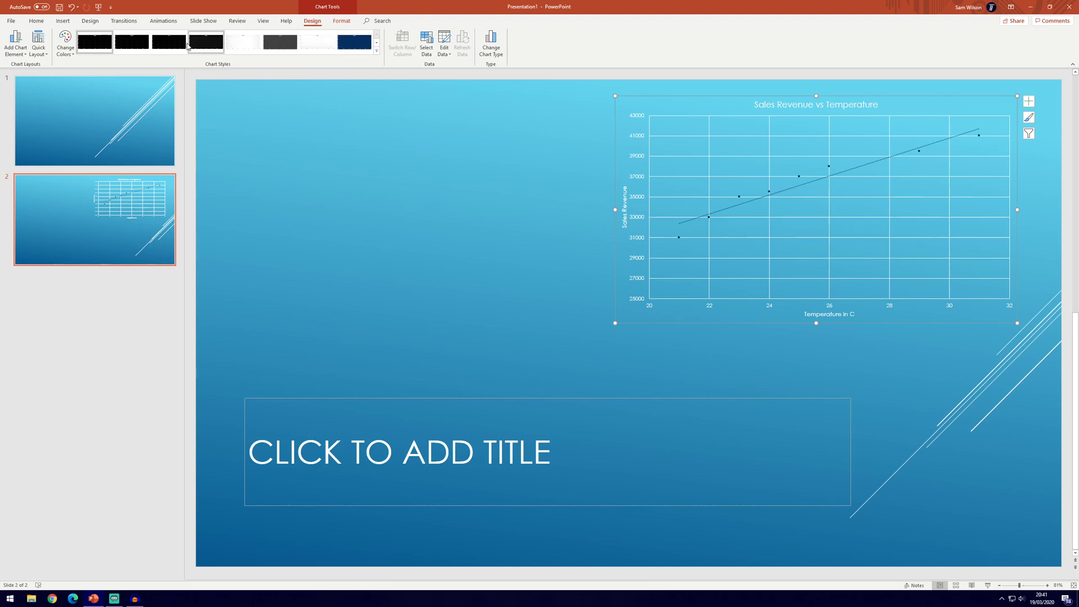
pyautogui.click(66, 44)
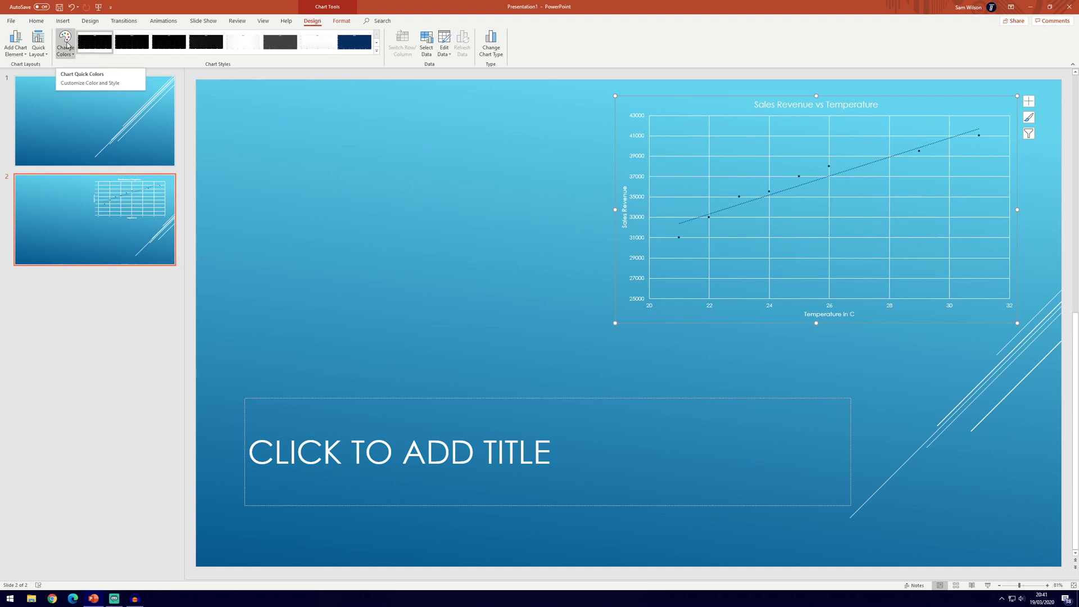
pyautogui.click(784, 182)
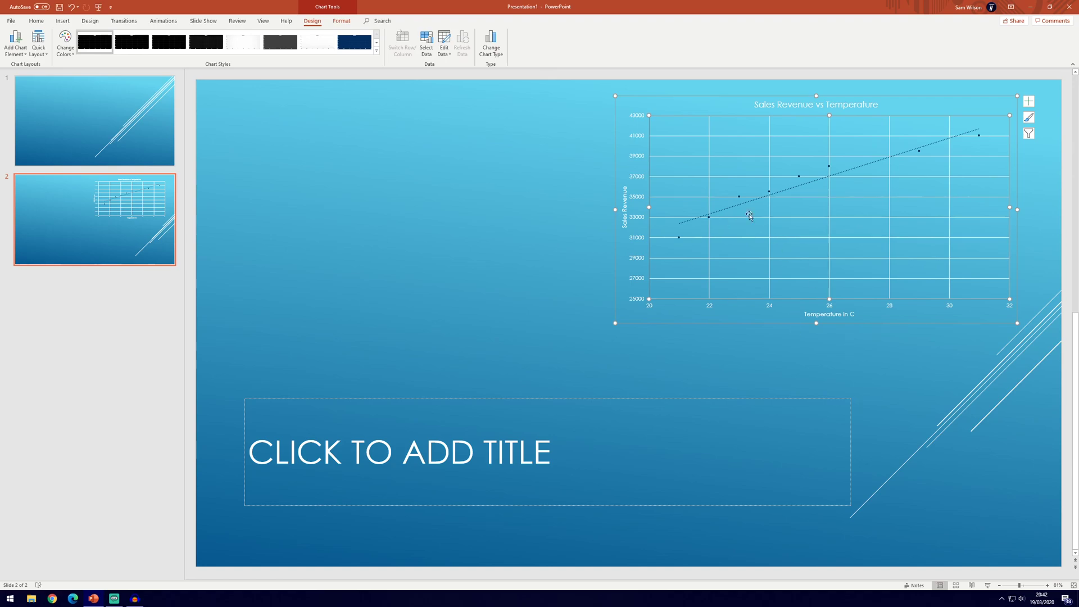
pyautogui.click(669, 360)
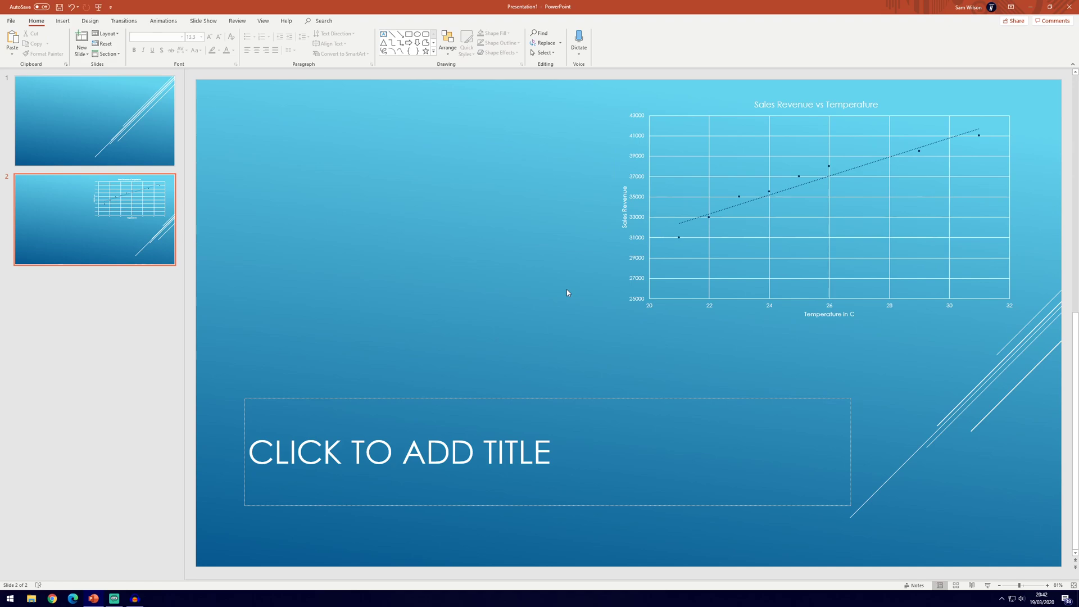